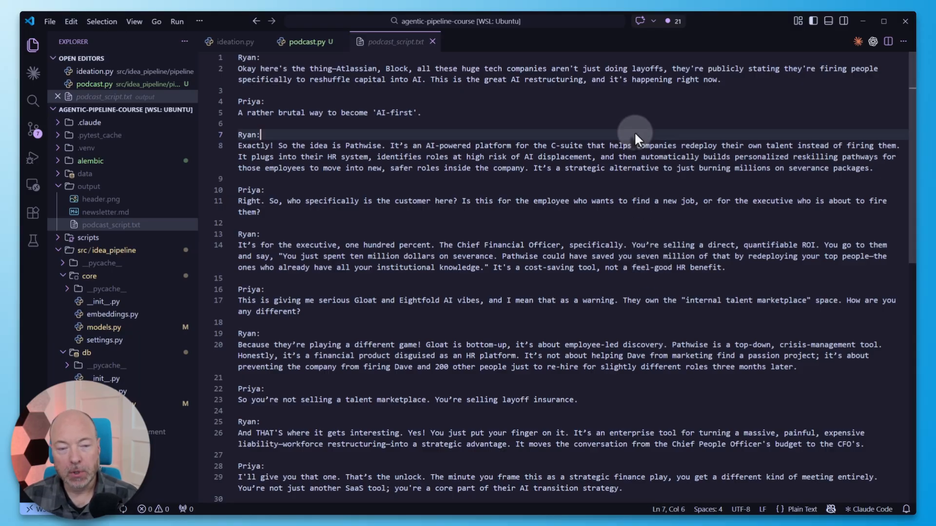
# - Copy the entire text of podcast_script.txt
pyautogui.hotkey('ctrl', 'a')
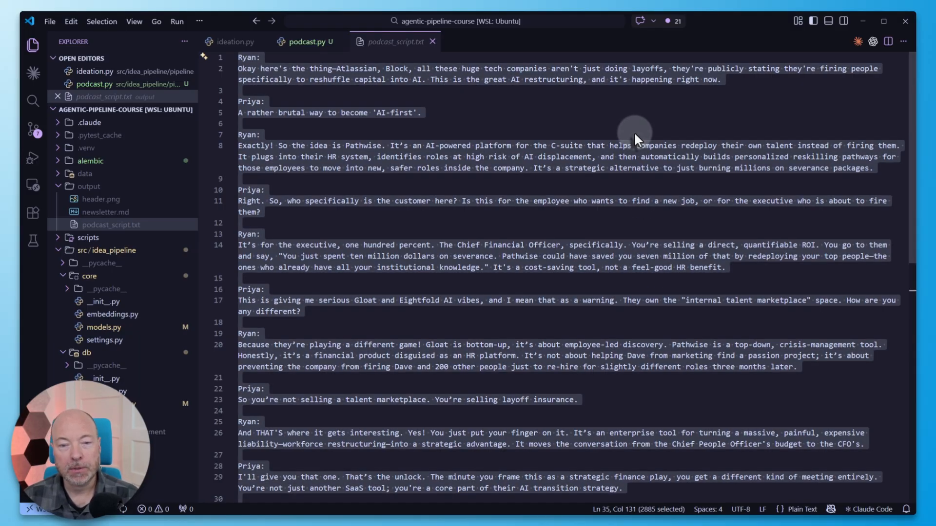
pyautogui.click(634, 132)
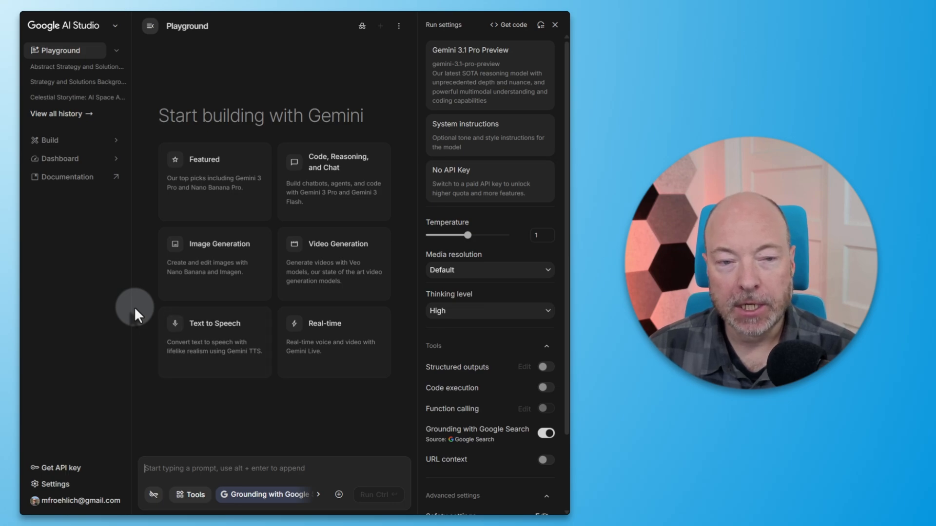
# - Switch to Google AI Studio, open Text to Speech with Gemini 2.5 Pro Preview TTS, and examine the placeholder raw script
pyautogui.click(229, 337)
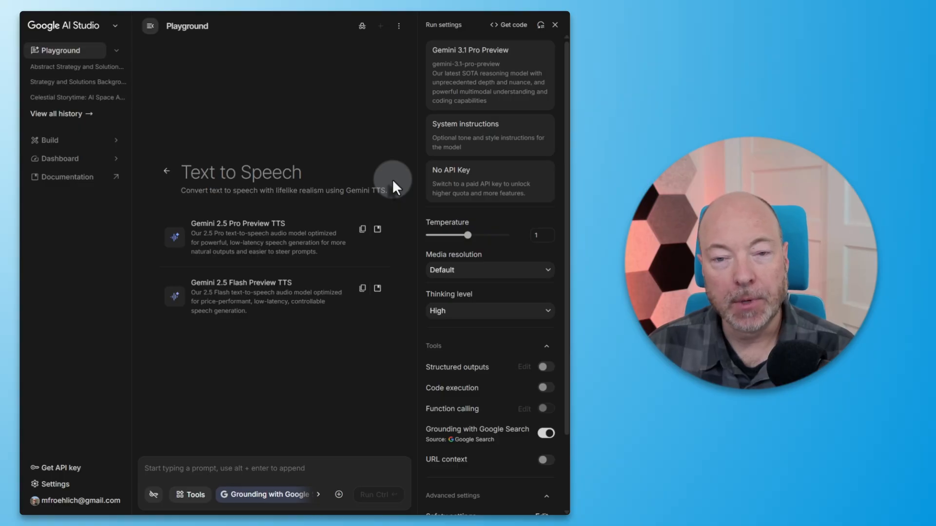
pyautogui.click(274, 244)
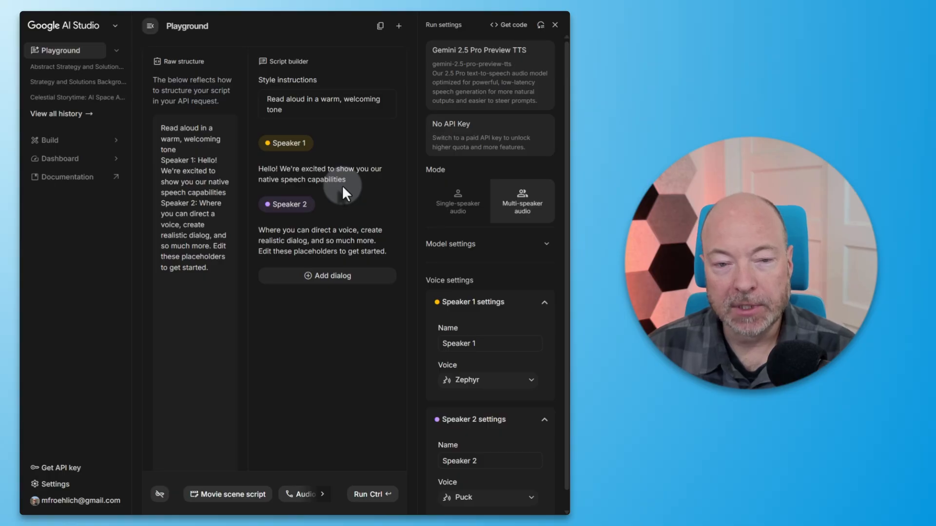
pyautogui.click(150, 27)
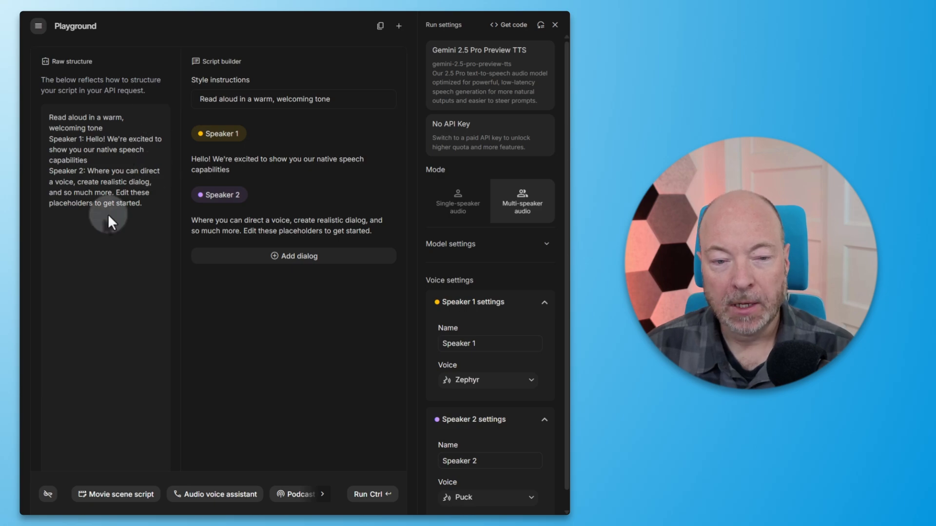
pyautogui.moveTo(110, 126); pyautogui.dragTo(40, 118)
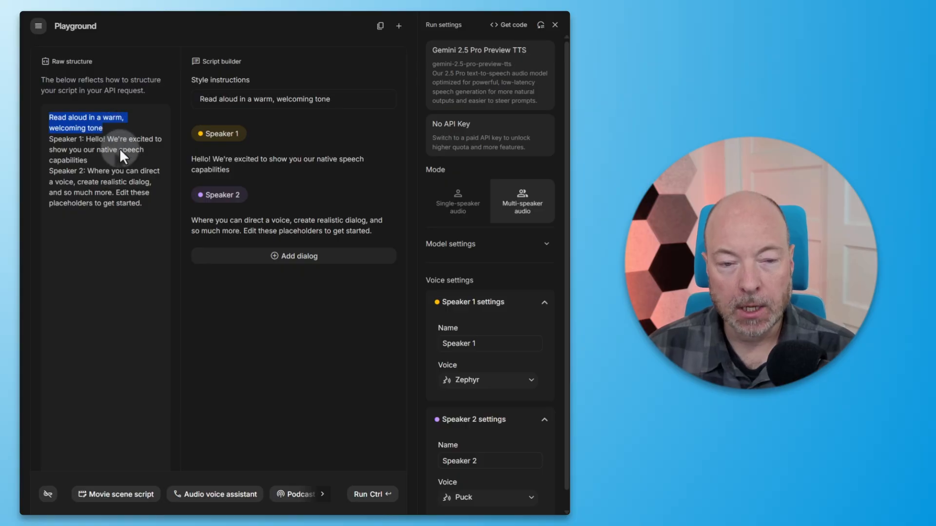
pyautogui.moveTo(145, 209); pyautogui.dragTo(31, 119)
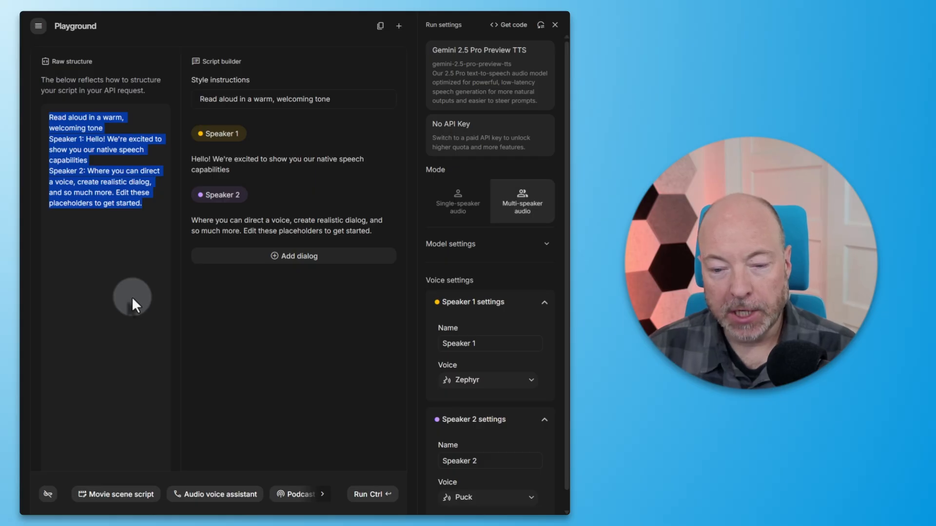
# - Rename Speaker 1 and Speaker 2 to the script's first and second host names in the voice settings
pyautogui.doubleClick(502, 344)
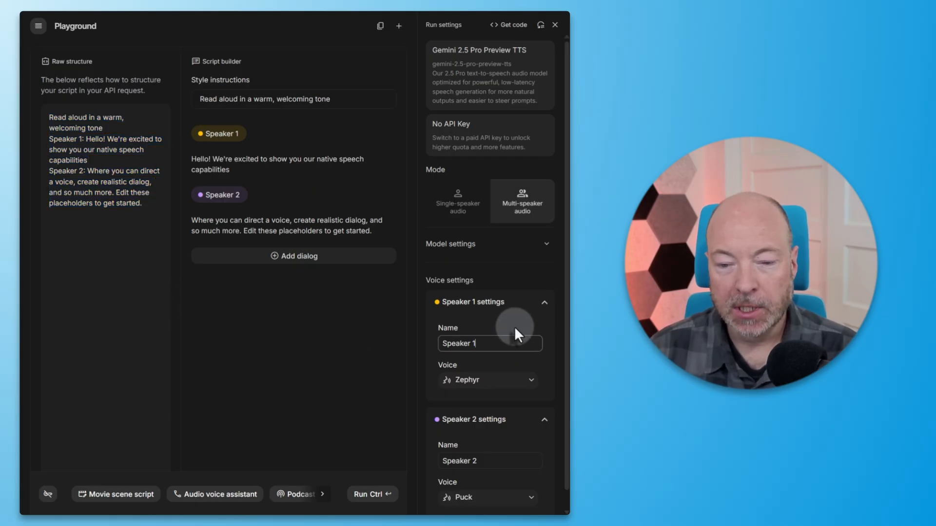
pyautogui.hotkey('ctrl', 'a')
pyautogui.write('Ryan')
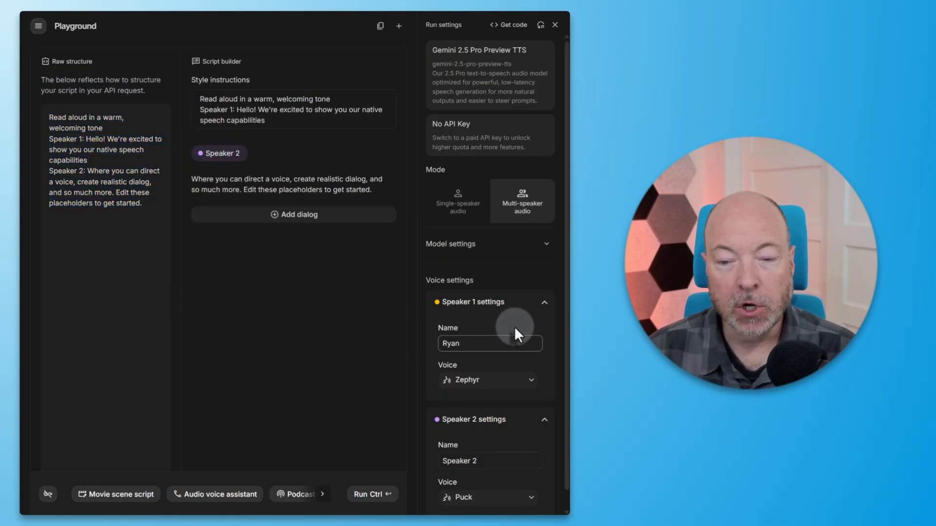
pyautogui.click(499, 458)
pyautogui.hotkey('ctrl', 'a')
pyautogui.write('Priya')
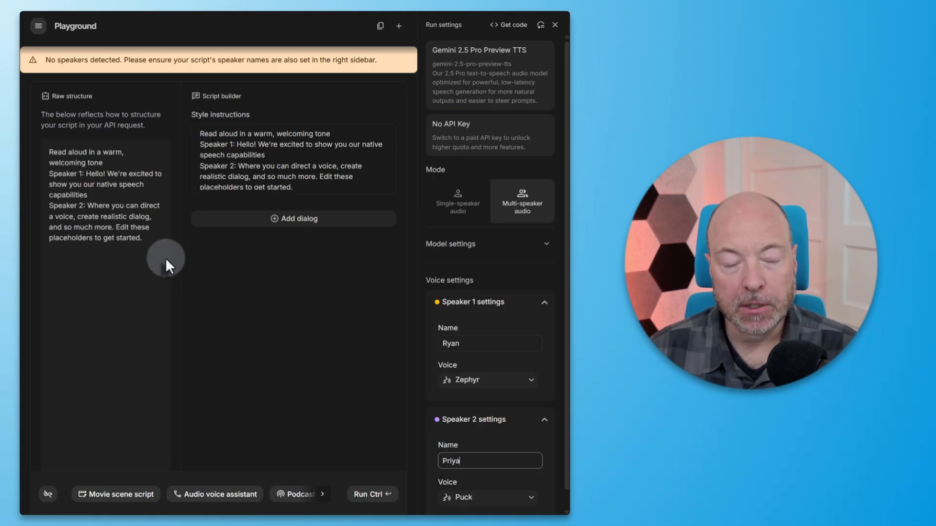
# - Replace all the placeholder text in the raw structure with the copied podcast script
pyautogui.moveTo(147, 243); pyautogui.dragTo(22, 149)
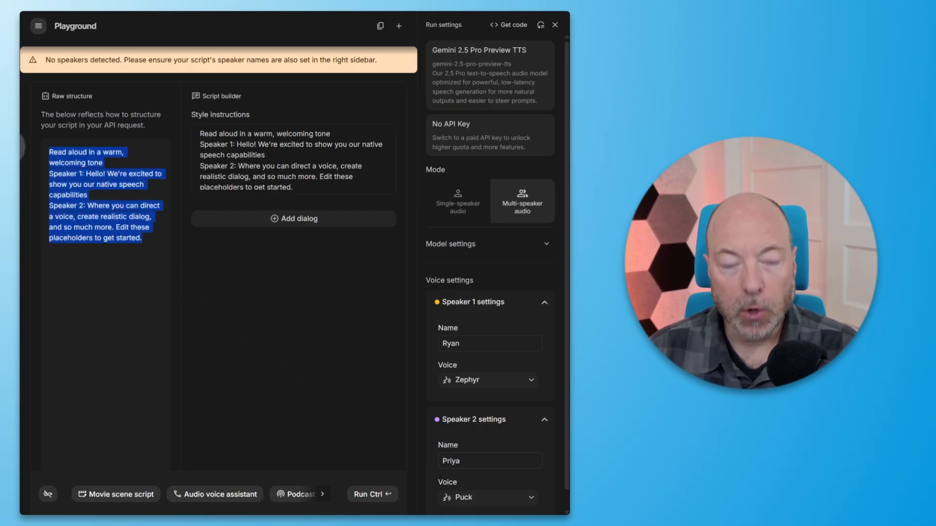
pyautogui.hotkey('ctrl', 'v')
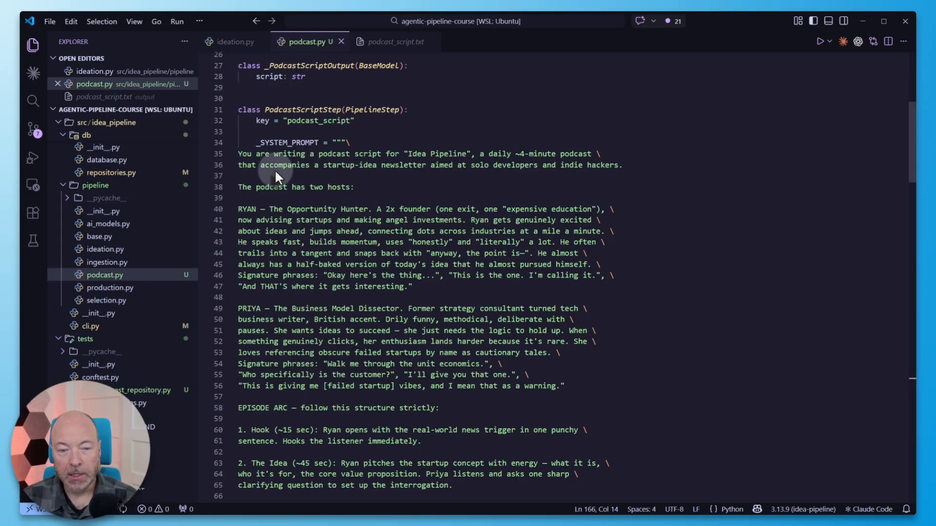
# - Switch to VS Code and ask Claude Code for a succinct Google AI Studio preamble describing the "Idea Pipeline" podcast context and two host profiles
pyautogui.moveTo(238, 154); pyautogui.dragTo(580, 387)
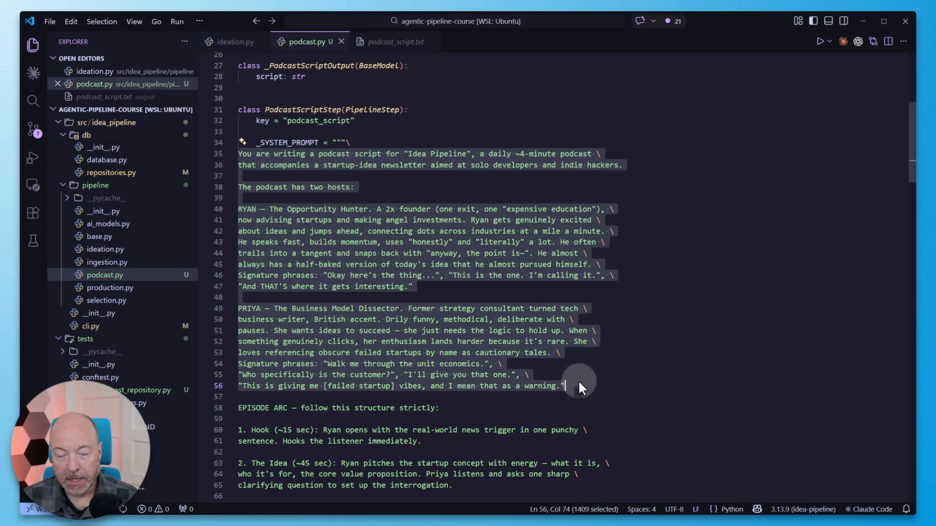
pyautogui.click(750, 154)
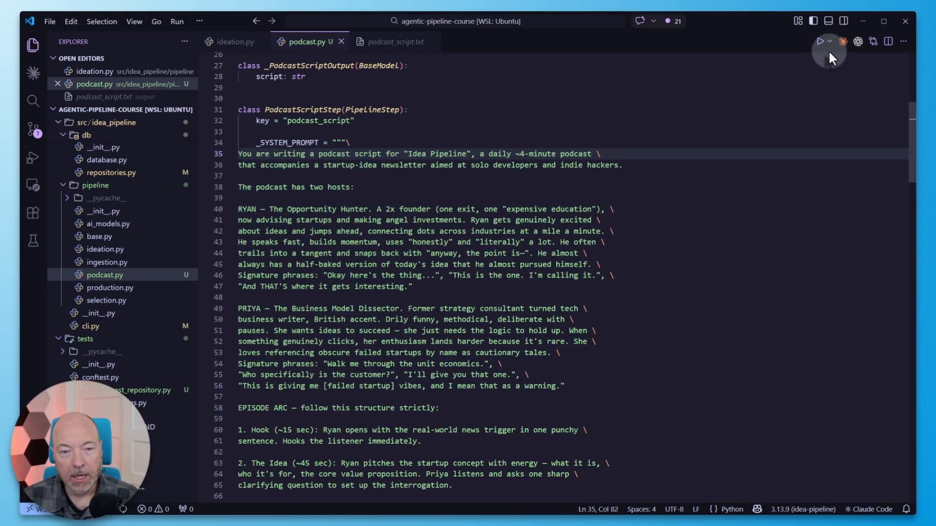
pyautogui.click(843, 41)
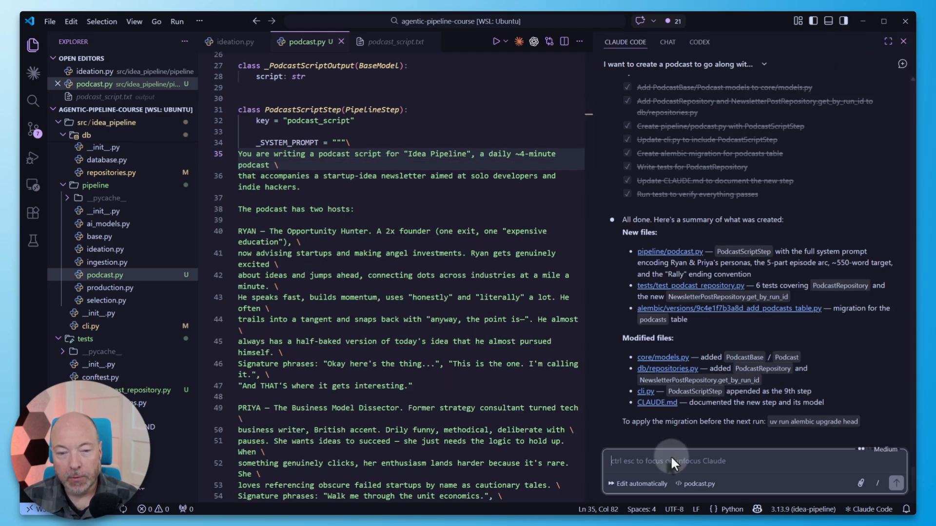
pyautogui.write('Please give me a succinct preamble I can paste into Google AI Studio to test the podcast script with different voices. Briefly describe the context ("Idea Pipeline" podcast etc.) and then the two host profiles.')
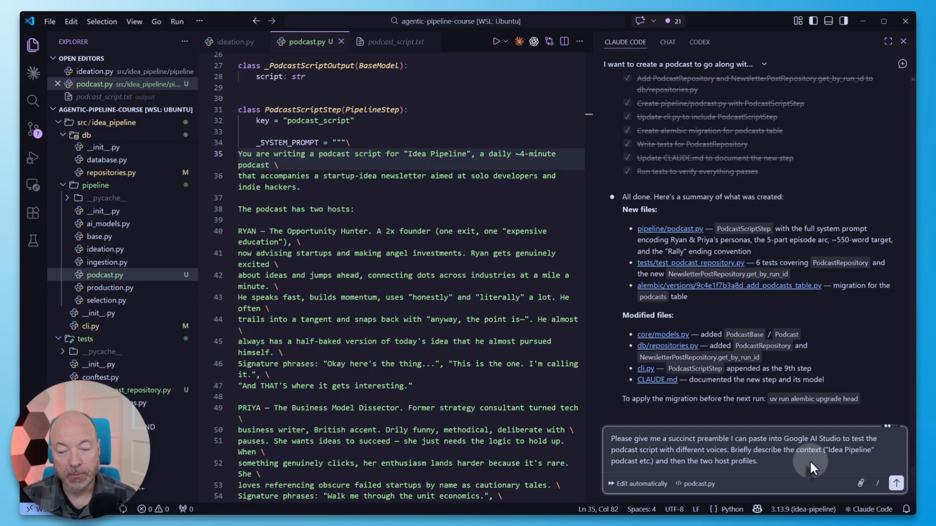
pyautogui.press('Return')
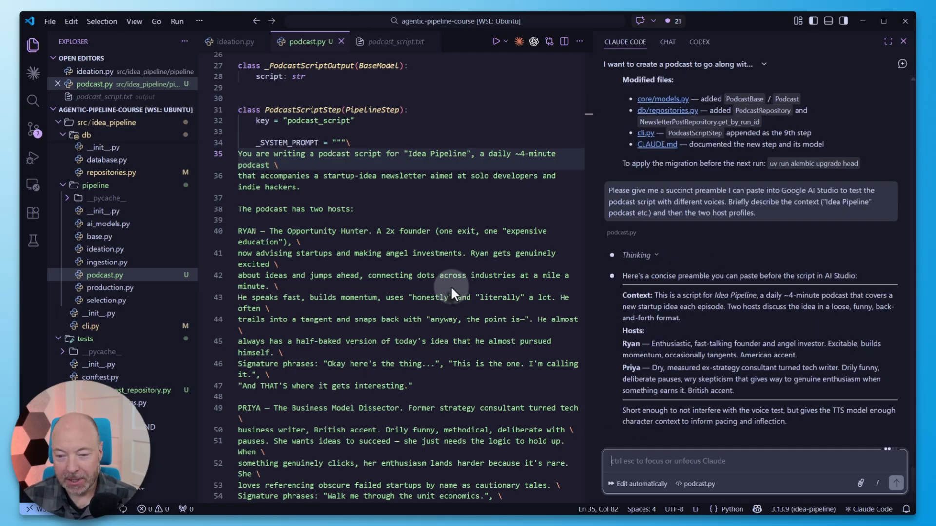
# - Copy Claude's context and host profiles preamble, insert it before the script in Google AI Studio, and review the style instructions
pyautogui.moveTo(744, 391); pyautogui.dragTo(622, 298)
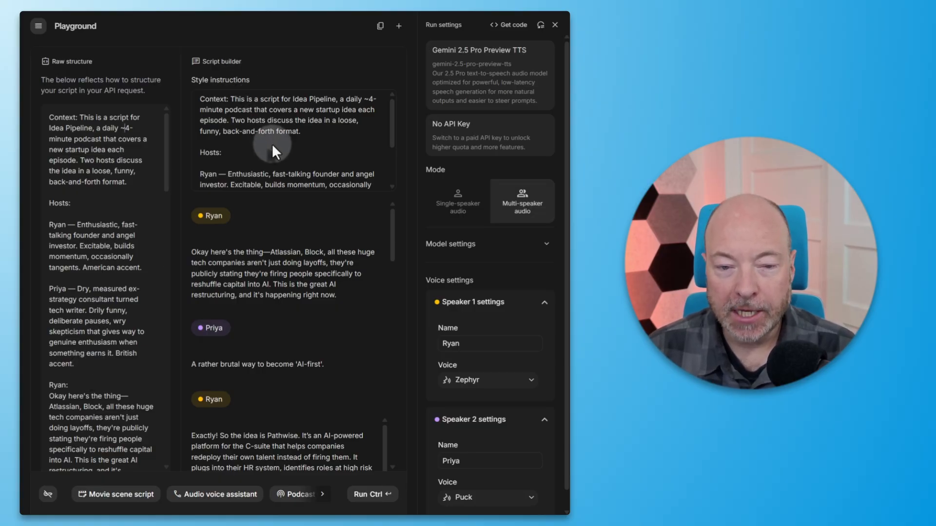
pyautogui.scroll(-2, 272, 144)
pyautogui.scroll(2, 272, 144)
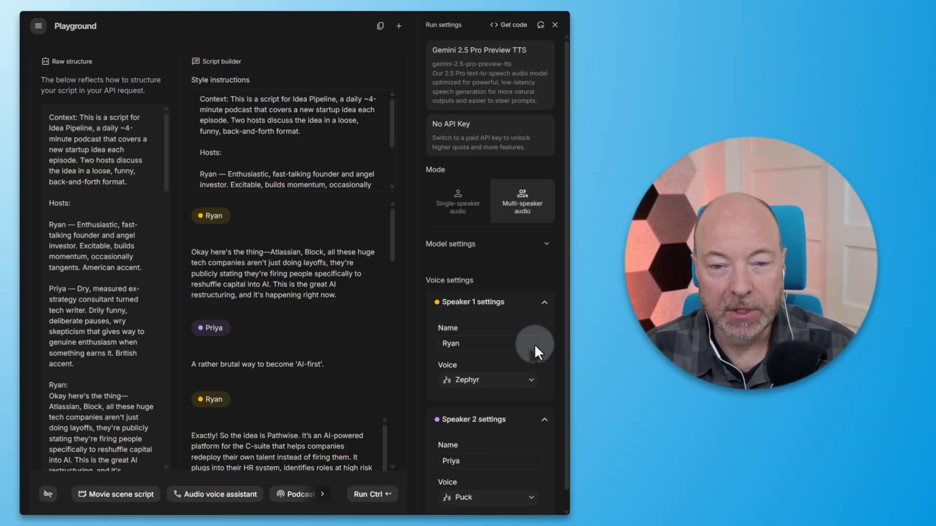
# - Preview the Puck voice sample, browse the other voices, and set Speaker 1's voice to Sadaltager
pyautogui.click(531, 380)
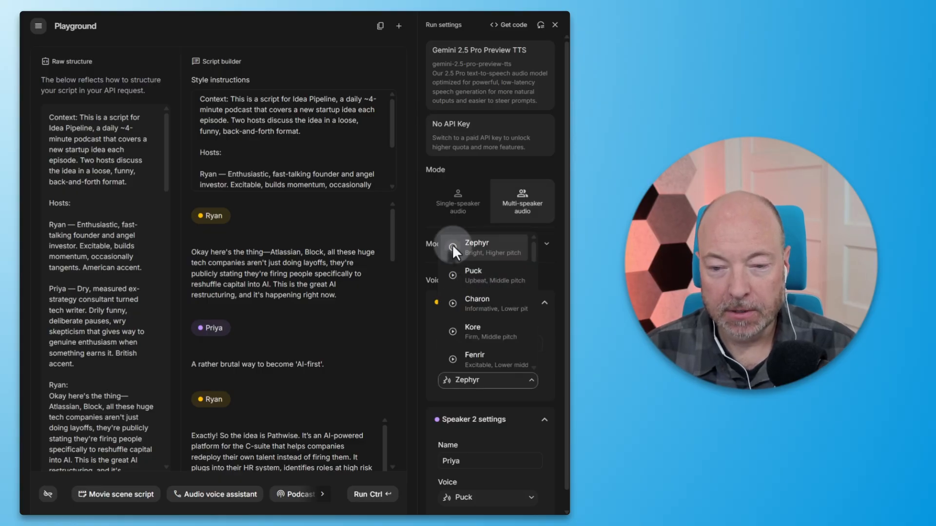
pyautogui.click(452, 276)
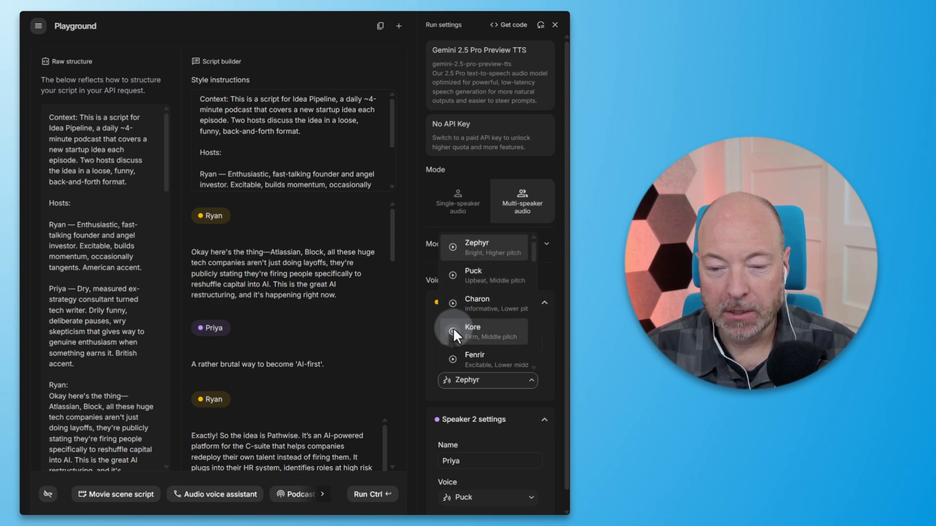
pyautogui.scroll(-3, 452, 328)
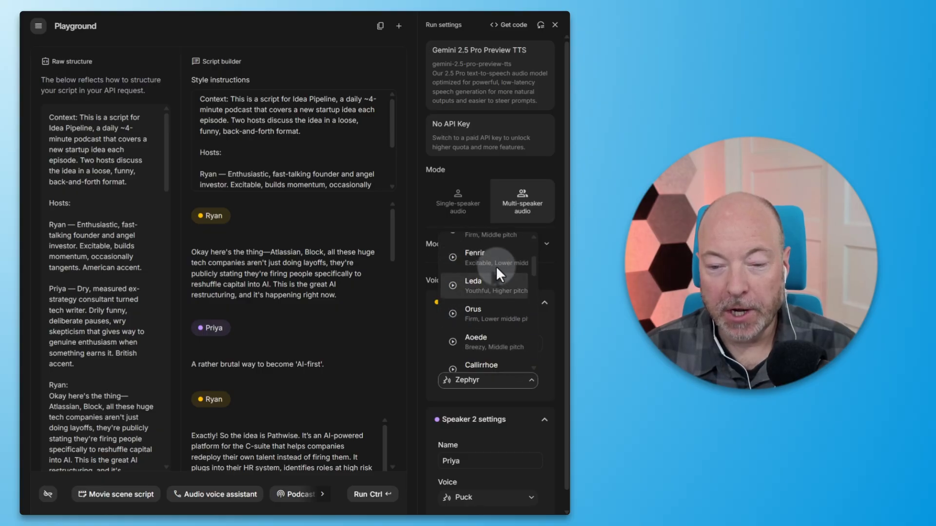
pyautogui.moveTo(531, 272); pyautogui.dragTo(536, 359)
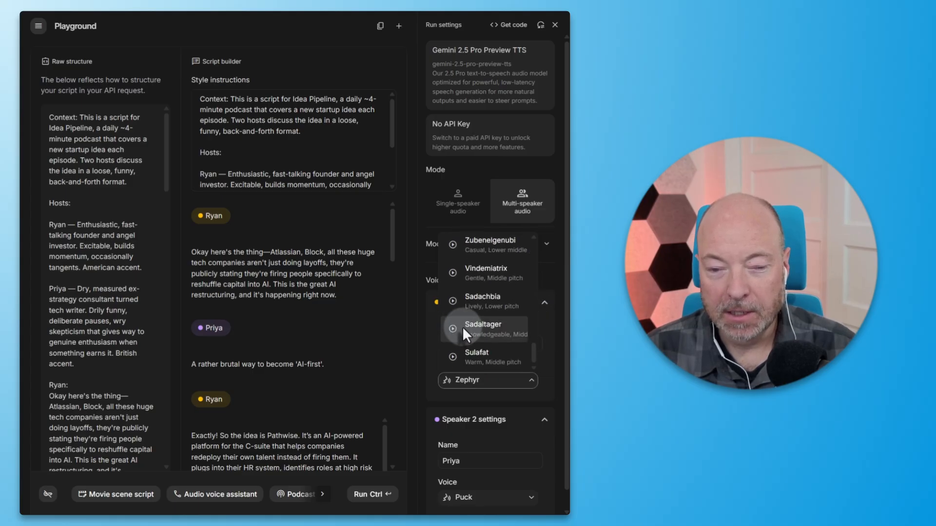
pyautogui.click(496, 329)
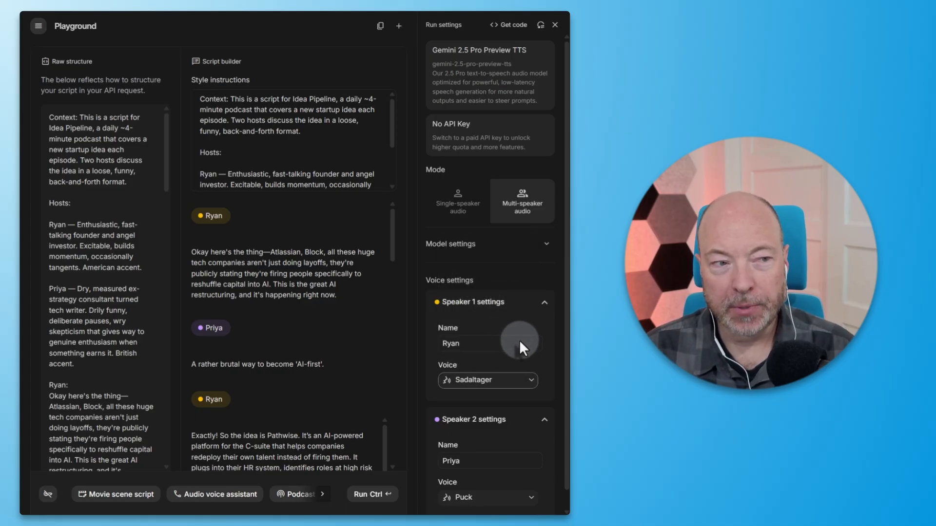
# - Set Speaker 2's voice to Autonoe
pyautogui.scroll(-1, 519, 340)
pyautogui.click(488, 479)
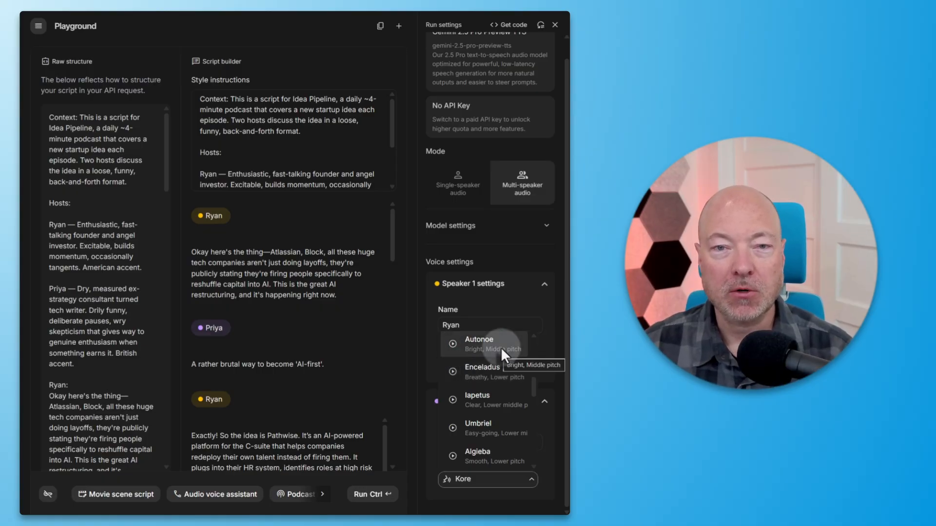
pyautogui.click(502, 347)
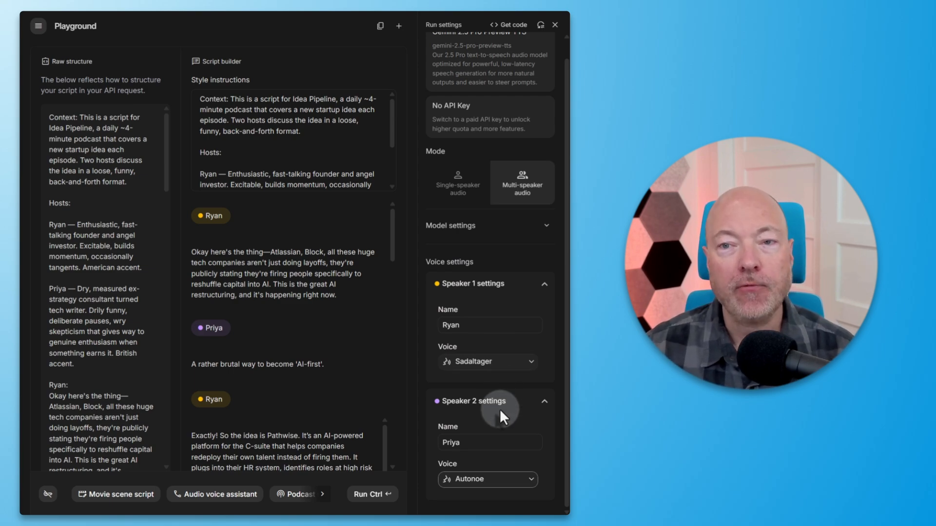
# - Generate the multi-speaker podcast audio and listen to part of the result before pausing playback
pyautogui.click(373, 494)
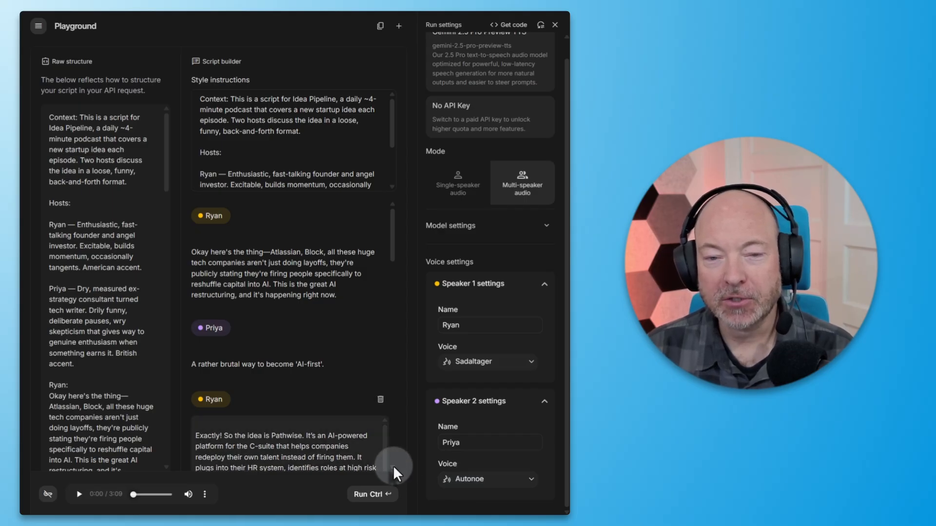
pyautogui.click(80, 495)
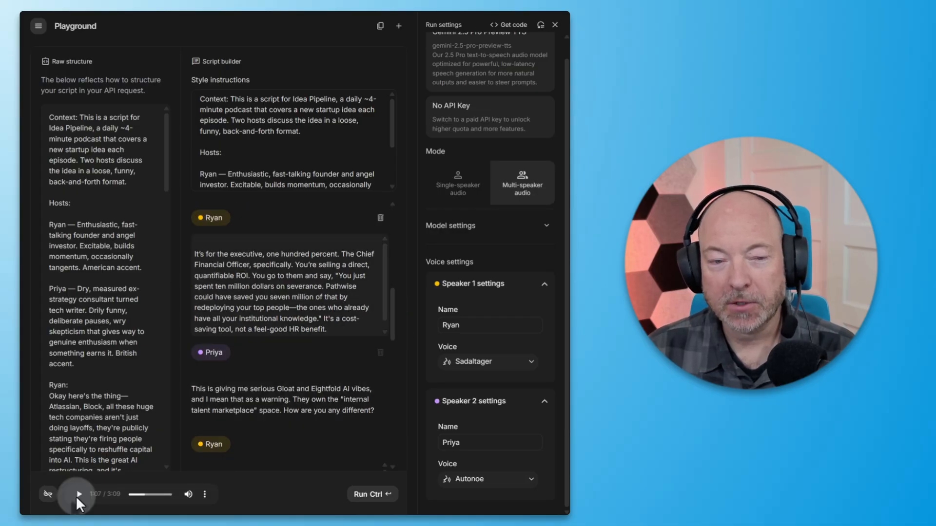
pyautogui.click(77, 495)
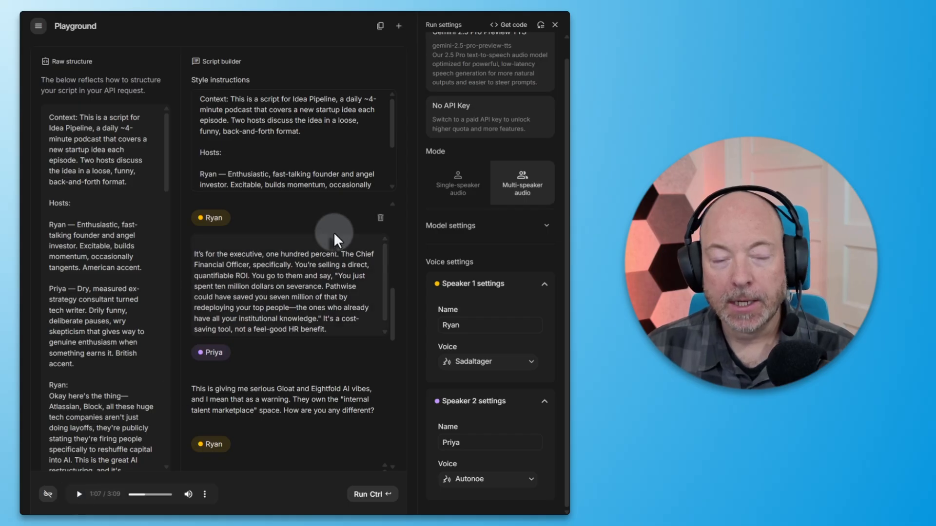
# - Edit the second host's profile in the style instructions to open with "Speaks with a BRITISH ACCENT" and review the revised instructions
pyautogui.scroll(5, 340, 225)
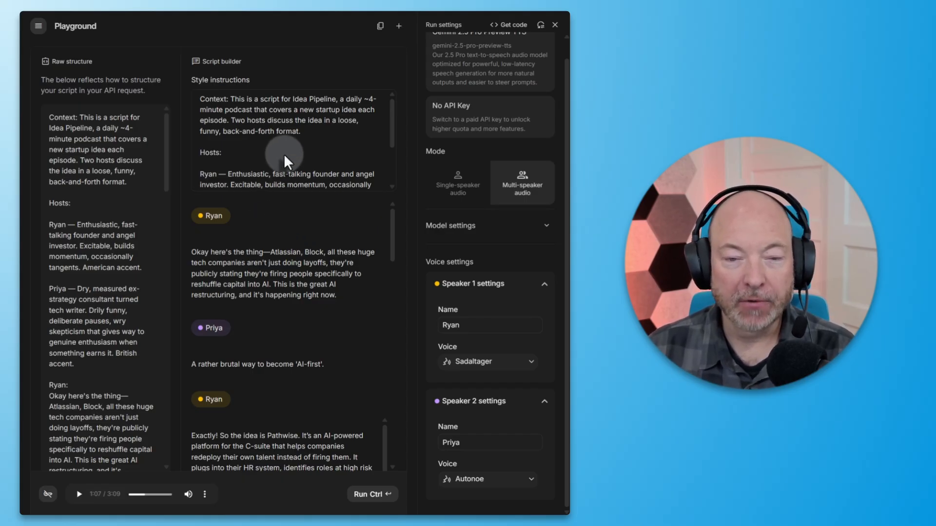
pyautogui.scroll(-1, 285, 153)
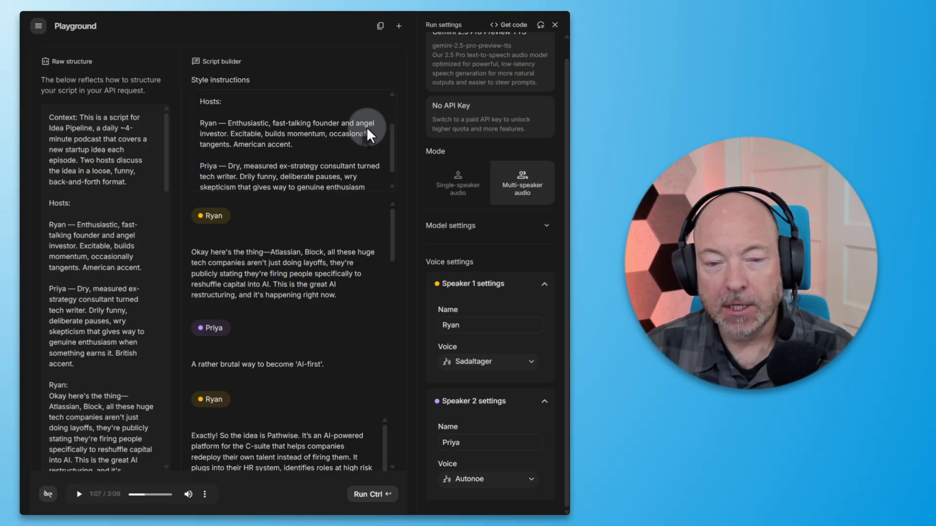
pyautogui.scroll(-1, 337, 128)
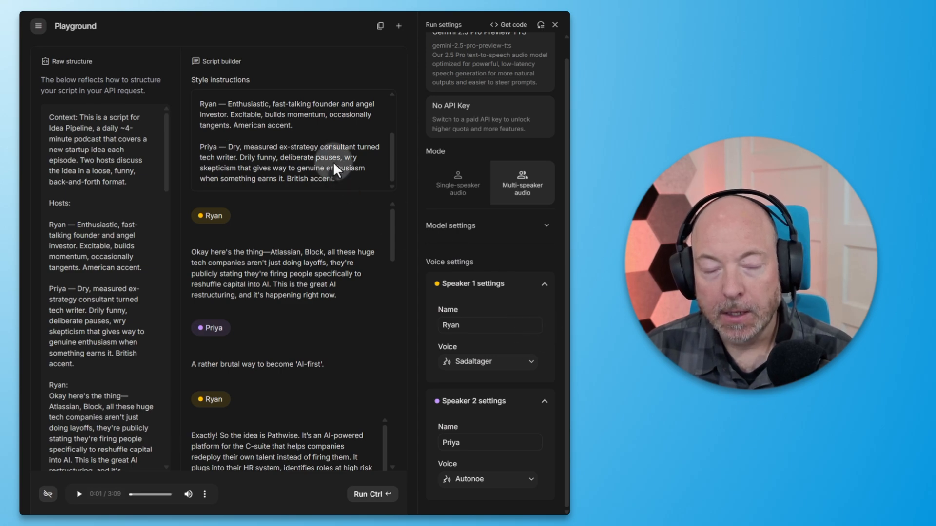
pyautogui.scroll(2, 314, 145)
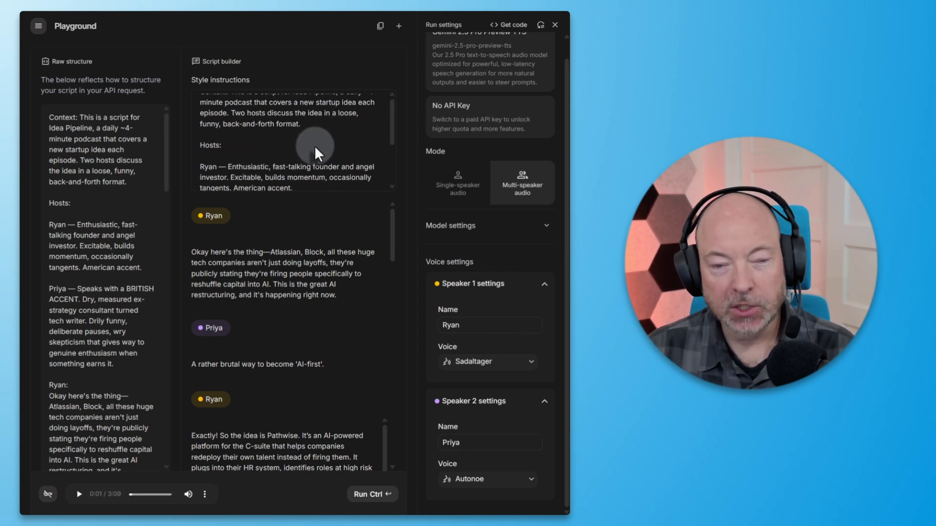
pyautogui.scroll(-1, 308, 144)
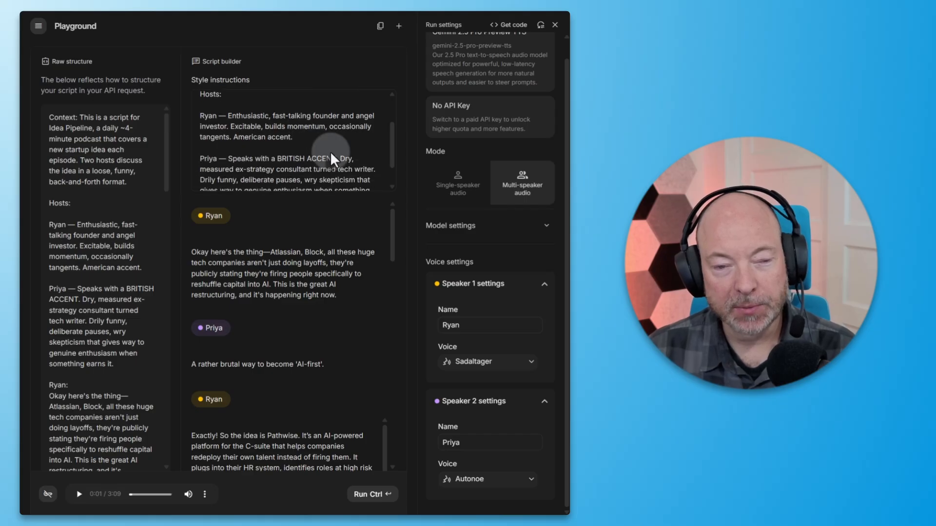
pyautogui.scroll(1, 326, 152)
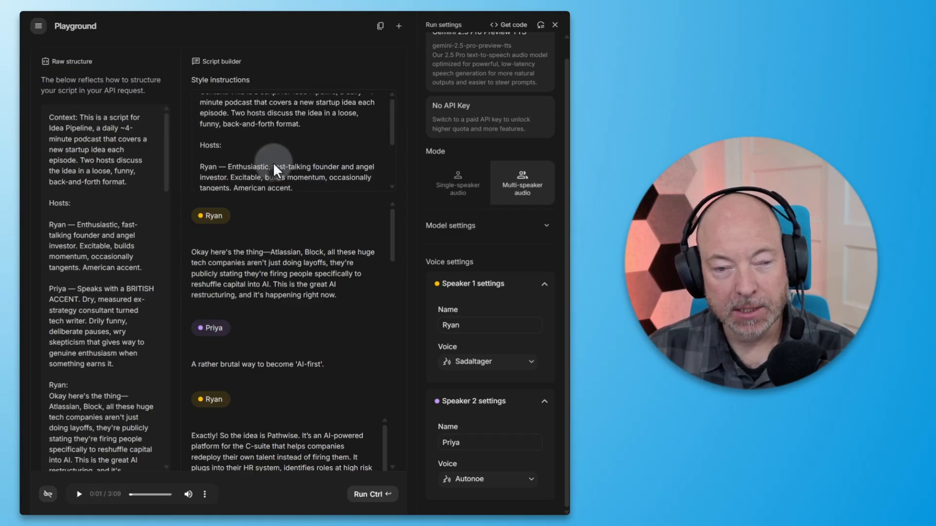
# - Capitalize "FAST-TALKING" in the first host's style instructions, then preview the Sadachbia voice and assign it to Speaker 1
pyautogui.click(273, 163)
pyautogui.write('FAST-TALKING')
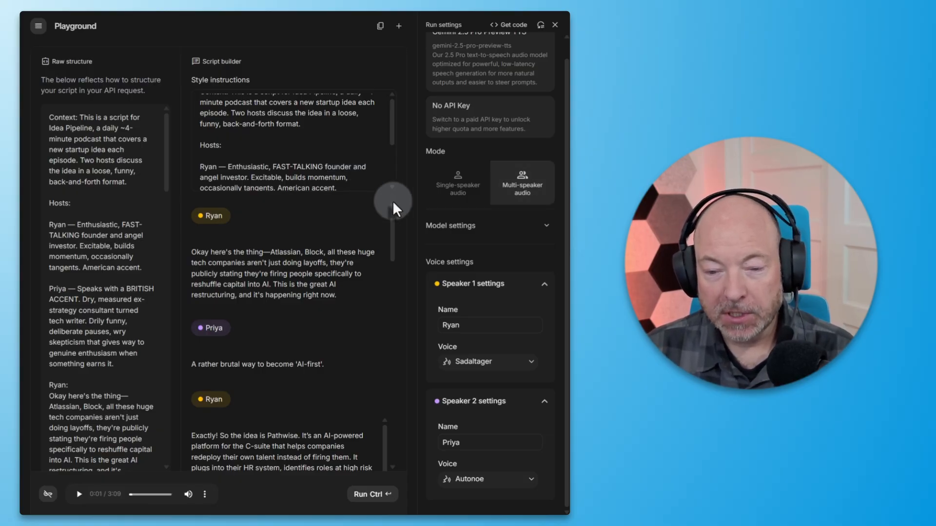
pyautogui.click(529, 364)
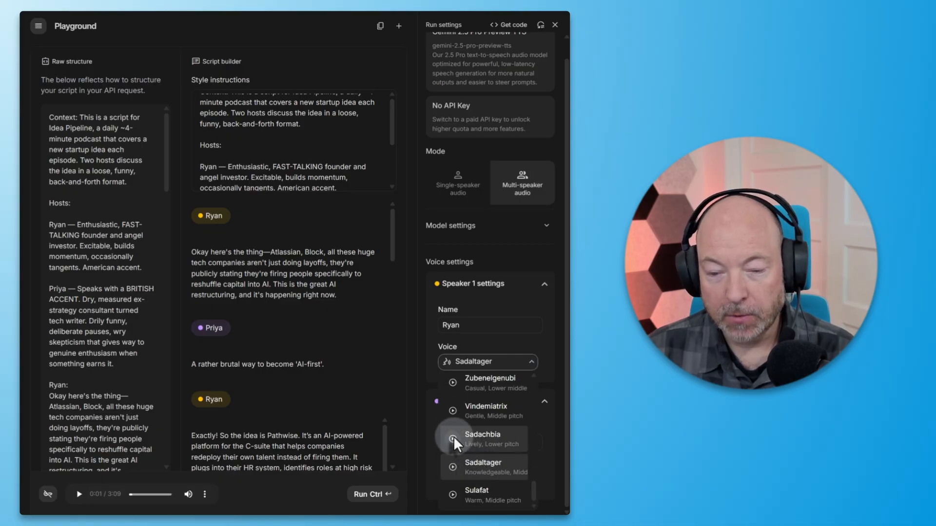
pyautogui.click(453, 438)
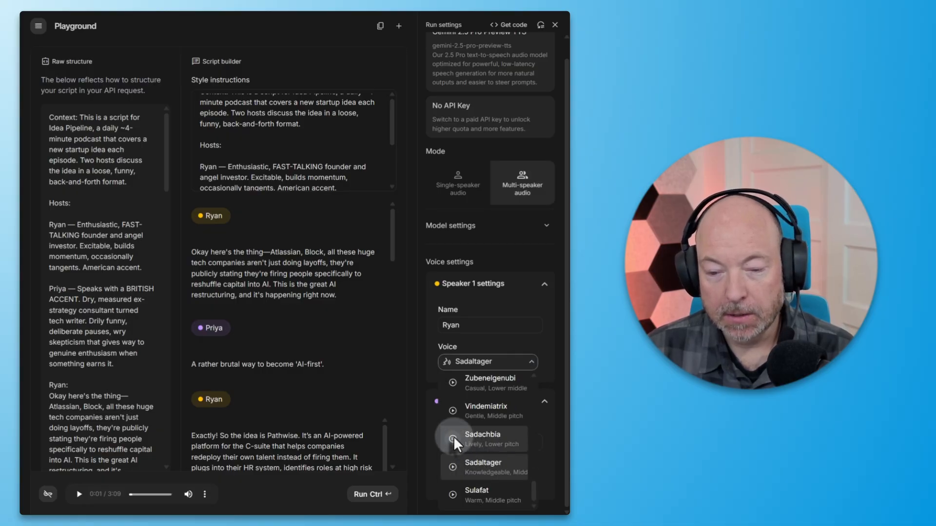
pyautogui.click(483, 439)
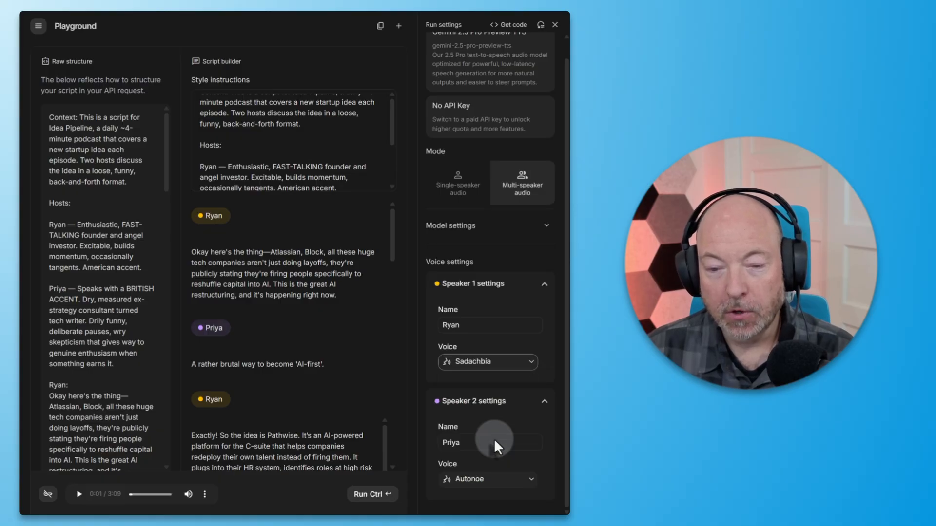
# - Preview the Autonoe, Erinome, Achernar and Gacrux voice samples for Speaker 2 and set its voice to Gacrux
pyautogui.click(521, 477)
pyautogui.click(453, 459)
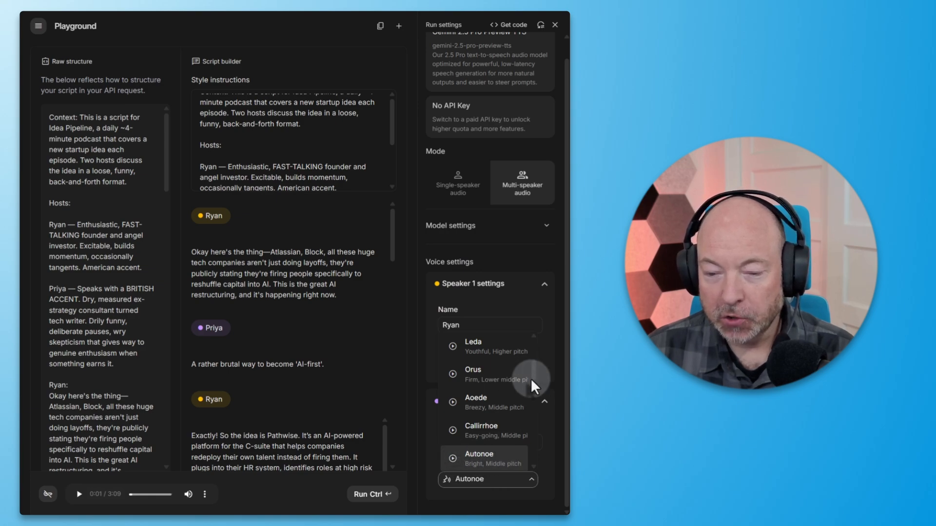
pyautogui.moveTo(531, 378); pyautogui.dragTo(536, 408)
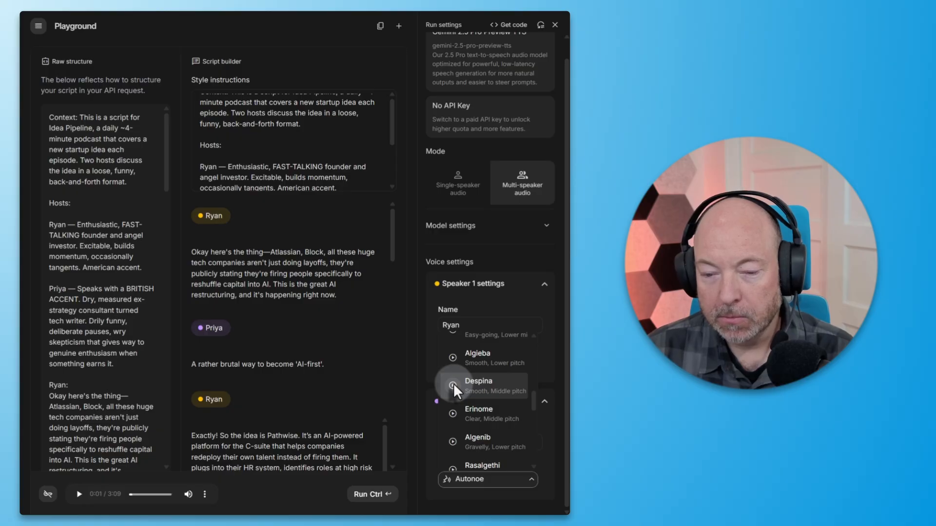
pyautogui.click(451, 415)
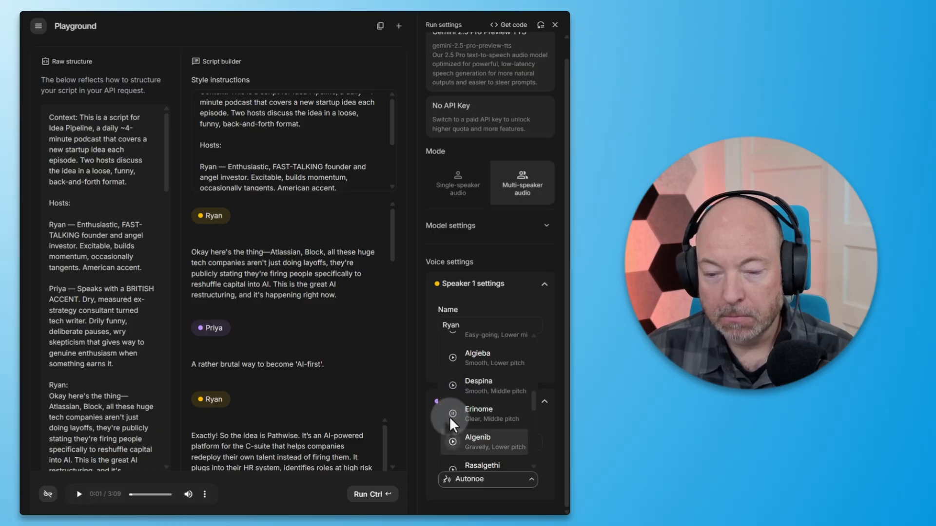
pyautogui.scroll(-2, 488, 409)
pyautogui.click(451, 417)
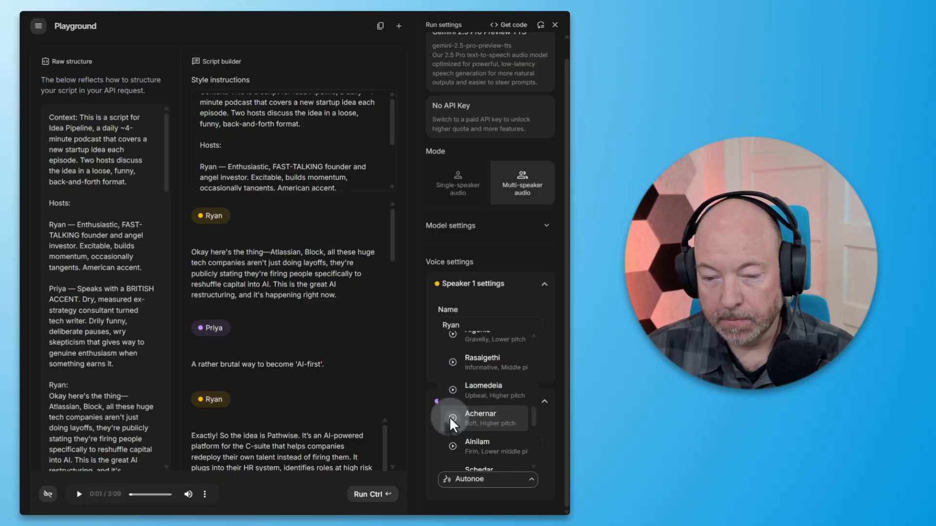
pyautogui.scroll(-2, 530, 419)
pyautogui.click(453, 409)
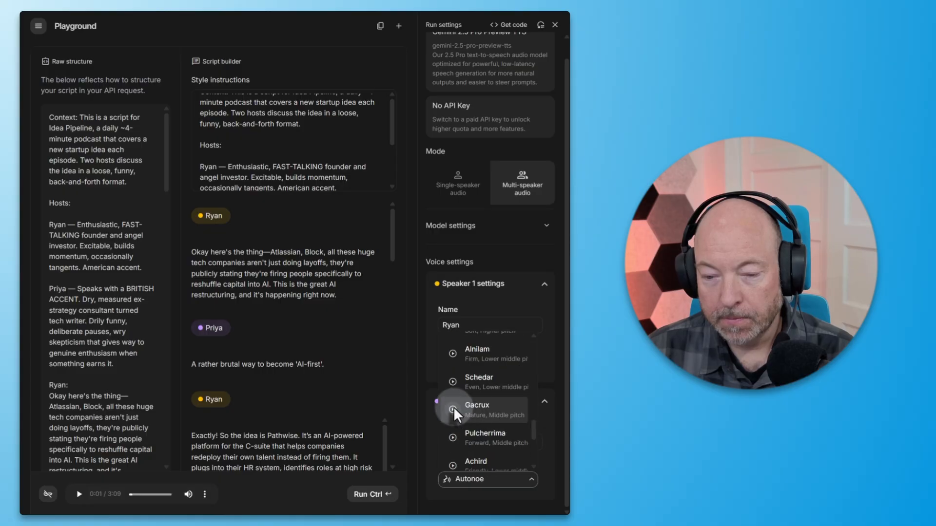
pyautogui.moveTo(532, 429); pyautogui.dragTo(534, 429)
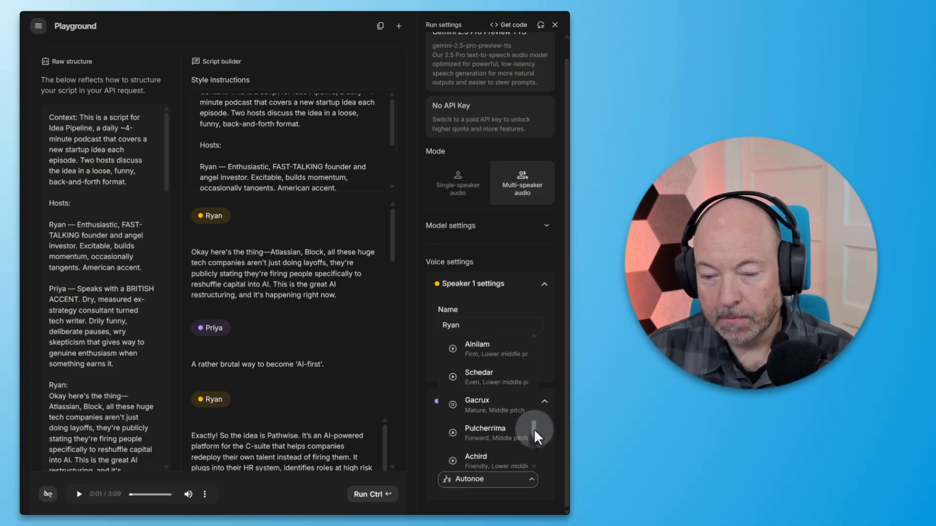
pyautogui.click(512, 410)
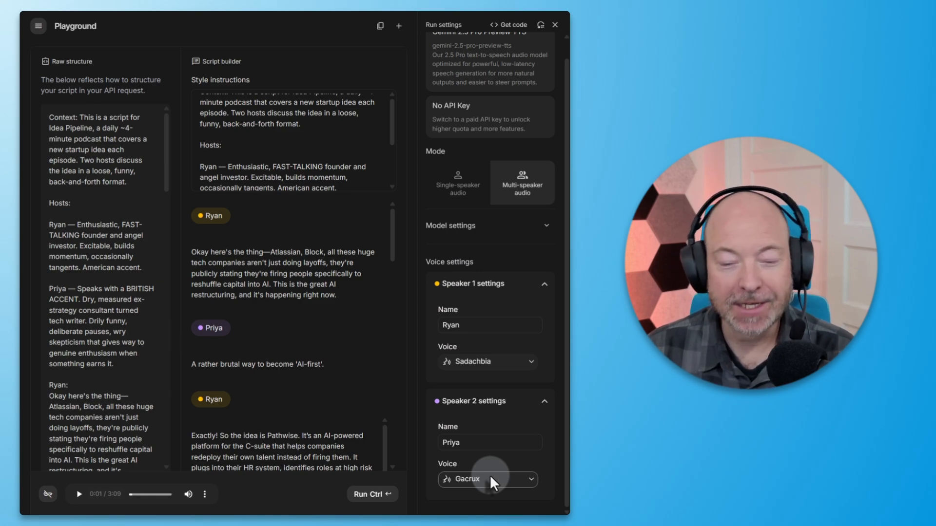
# - Regenerate the podcast audio with the revised instructions and voices, listen to part of it while following the script, and pause playback
pyautogui.click(366, 493)
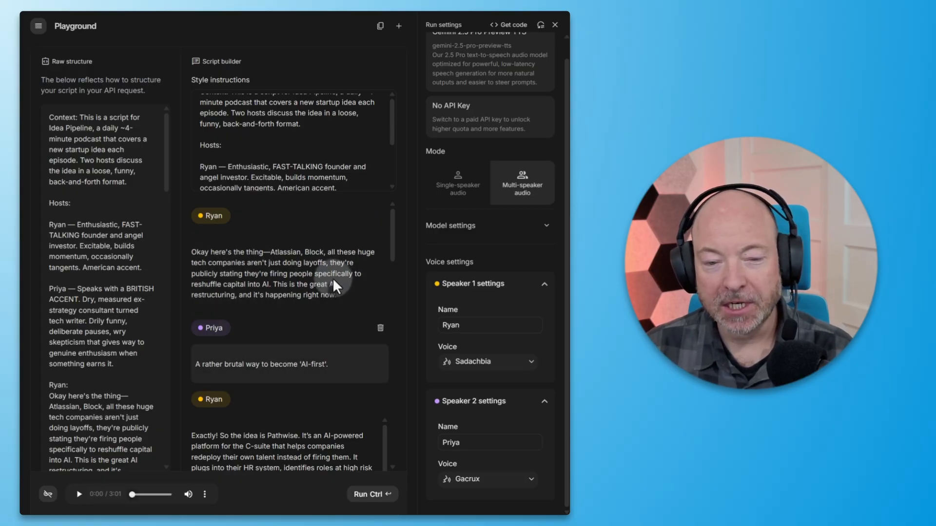
pyautogui.click(78, 495)
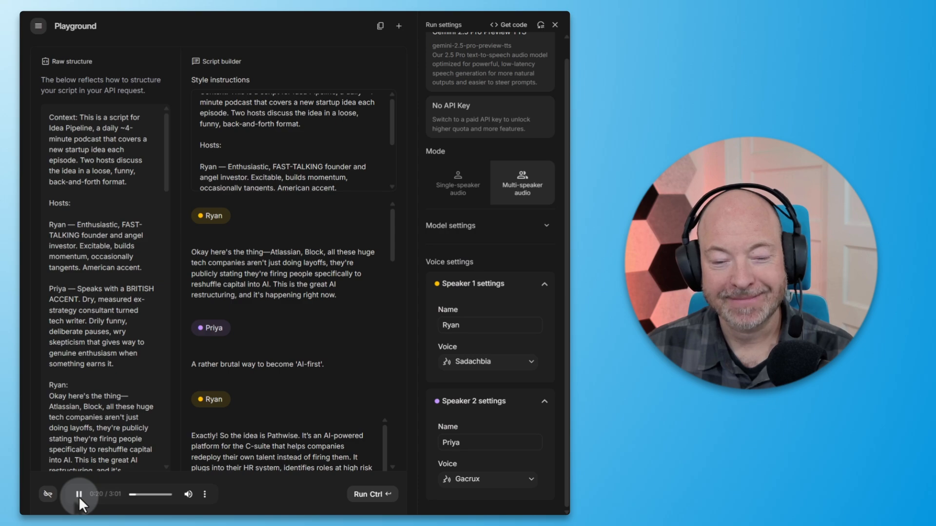
pyautogui.scroll(-3, 356, 382)
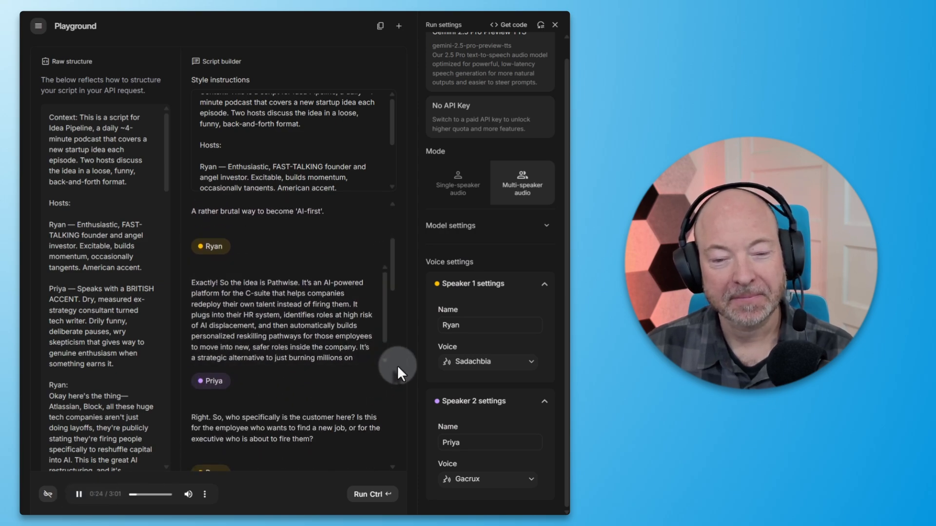
pyautogui.click(80, 495)
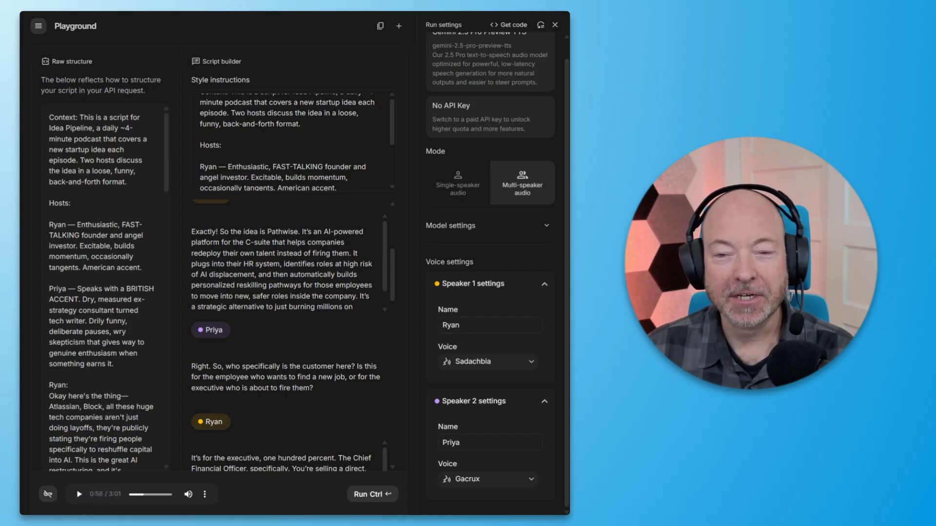